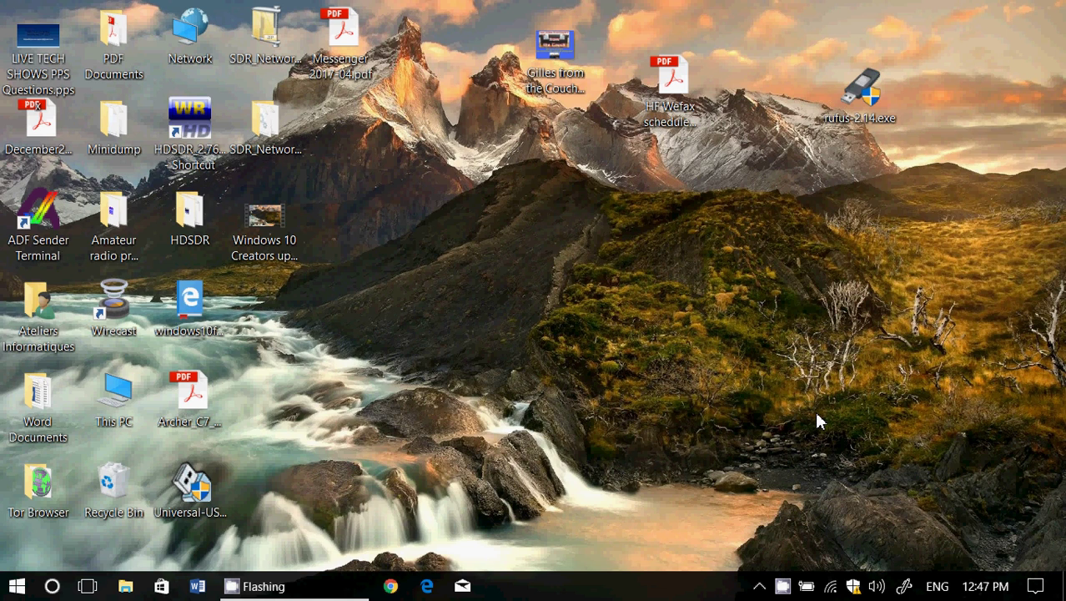
From the volume tray icon's Spatial sound option, set the format to Windows Sonic for Headphones
right_click(878, 587)
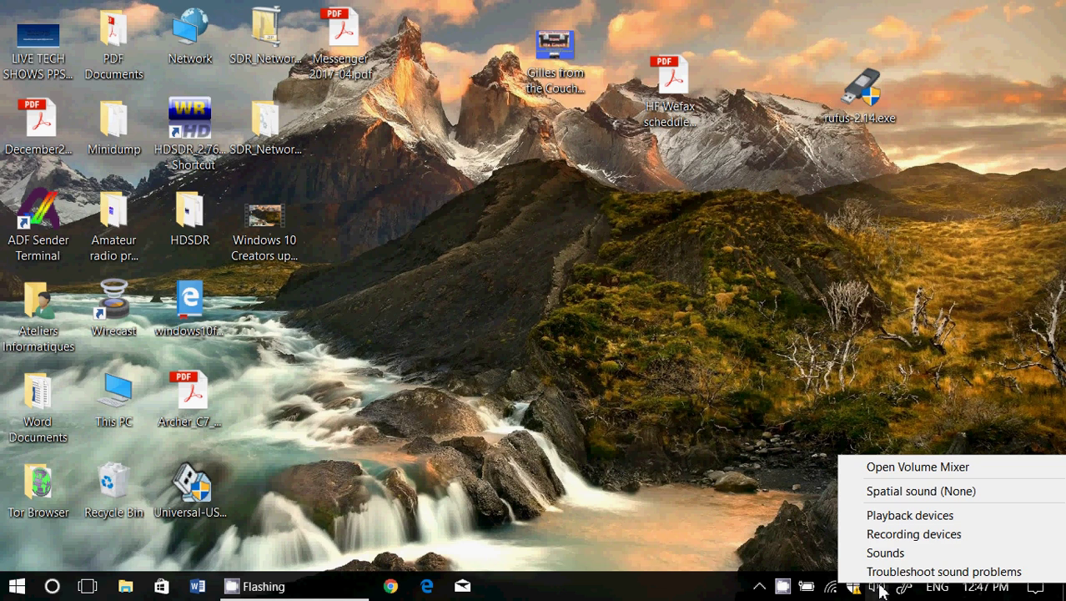
click(944, 493)
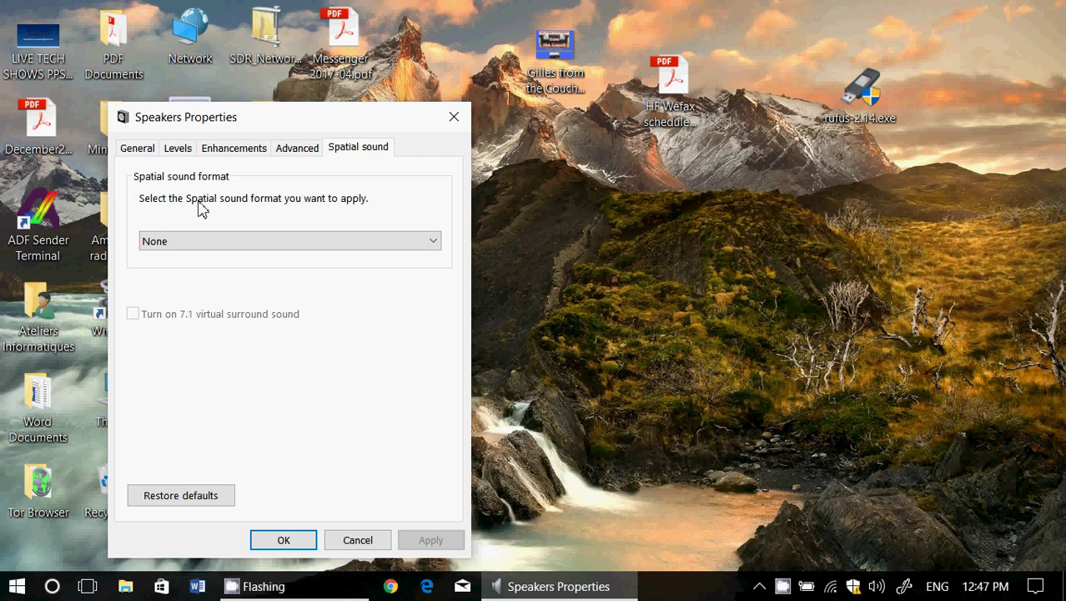
click(325, 243)
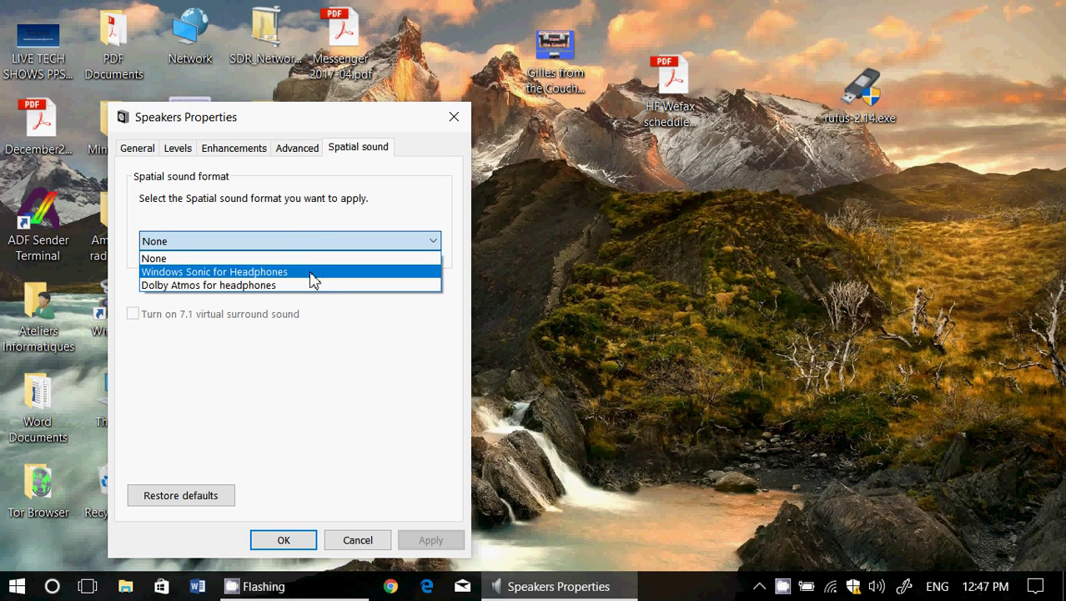
click(312, 272)
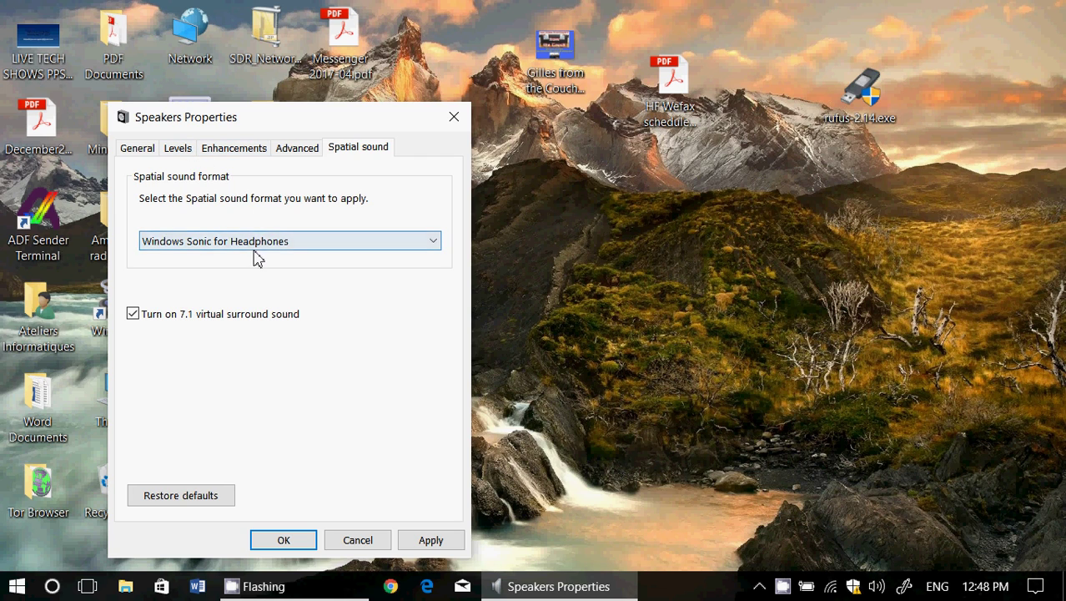
click(256, 247)
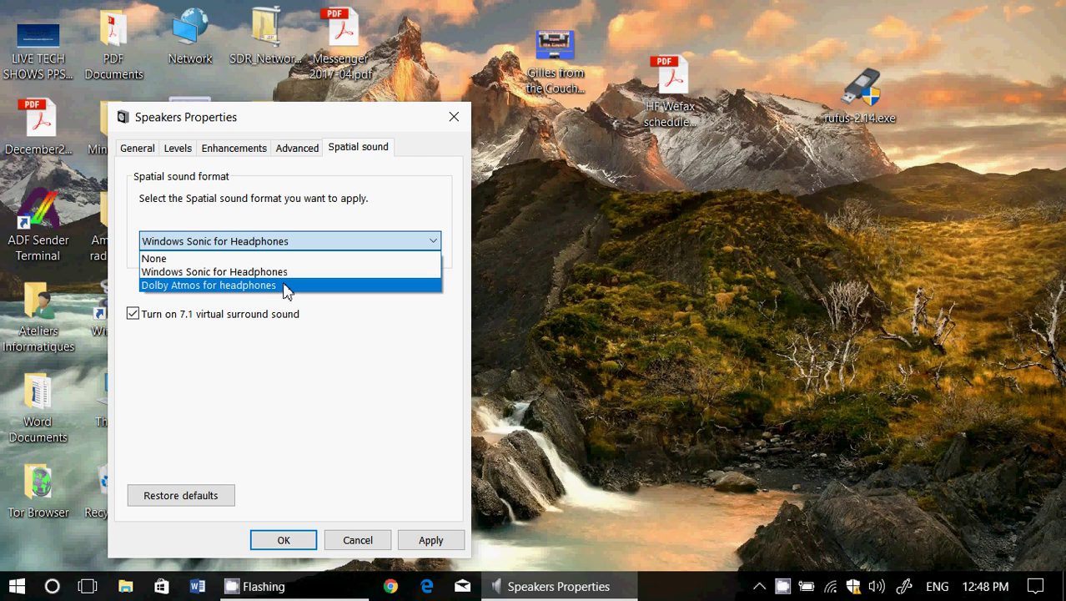
click(245, 272)
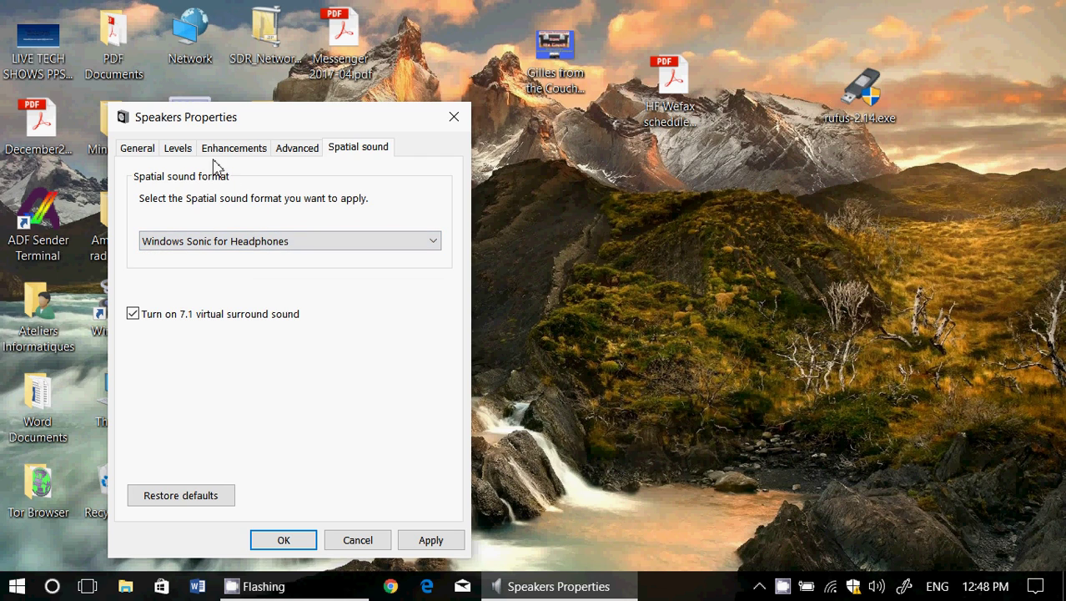
View the Levels tab (speakers 100, microphone 14), then the Enhancements list with Bass Boost
click(179, 150)
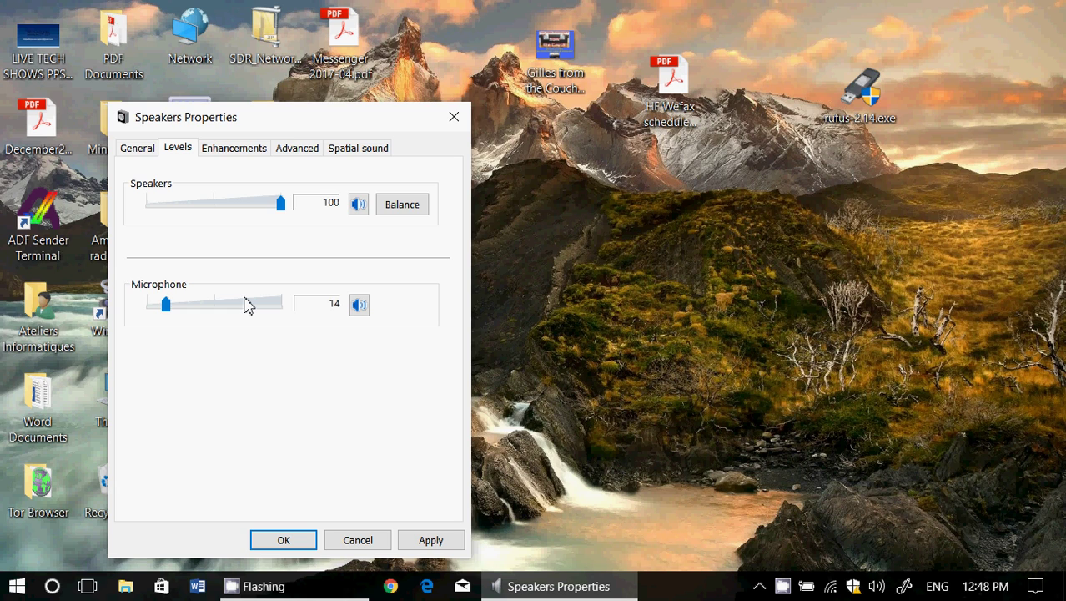
click(233, 154)
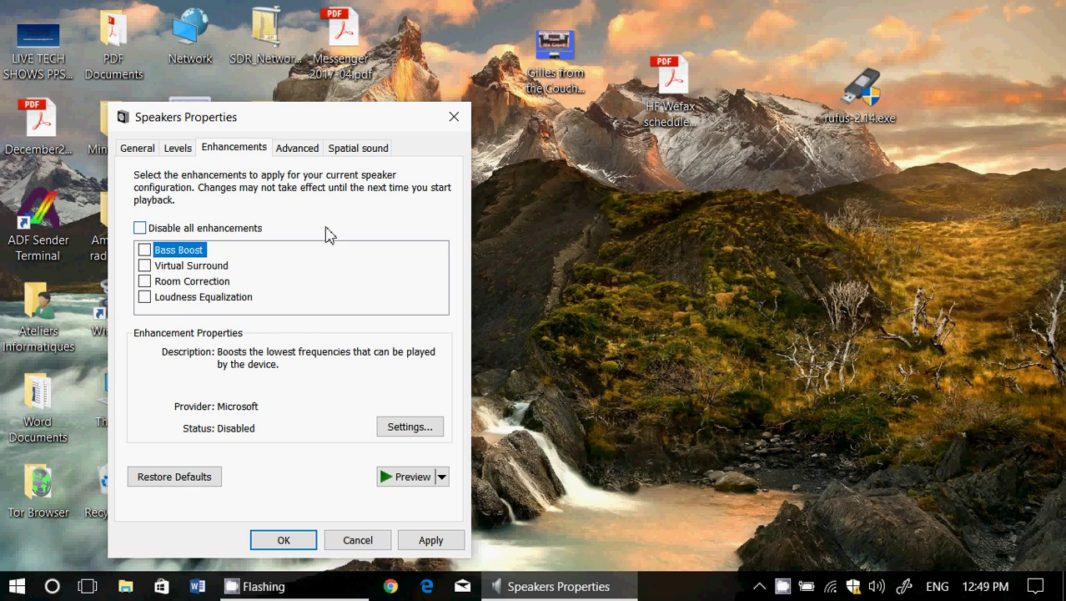
Check the Advanced tab's default format, then set the spatial sound format back to None
click(305, 156)
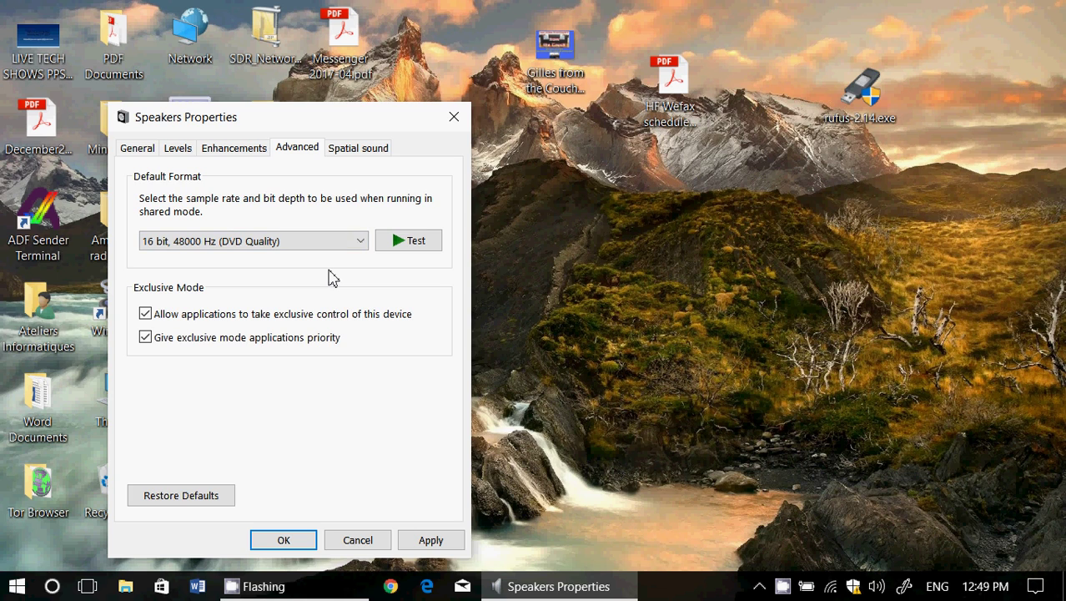
click(359, 156)
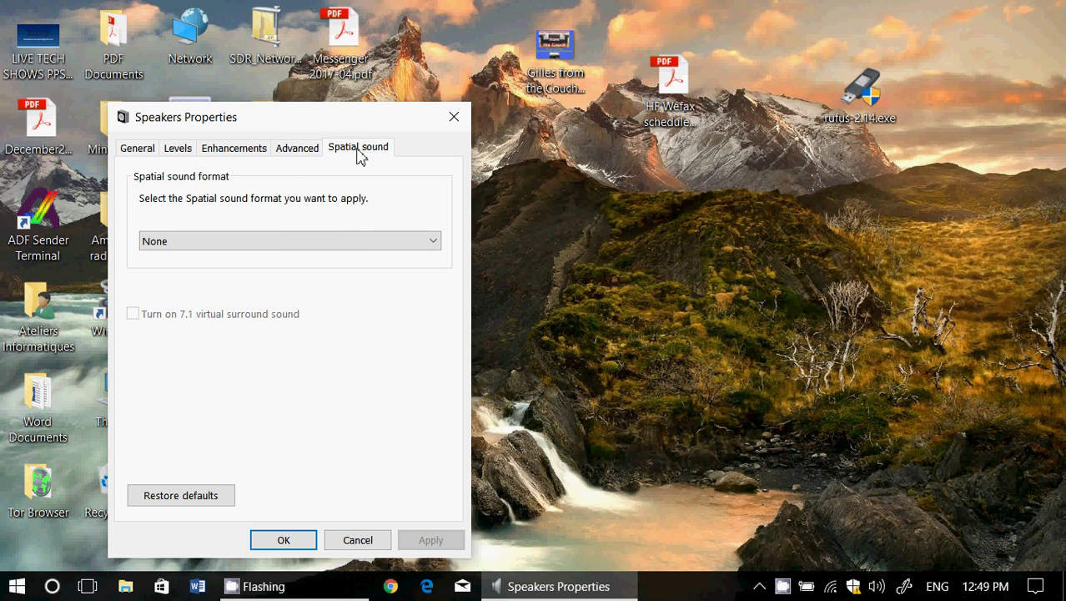
click(303, 240)
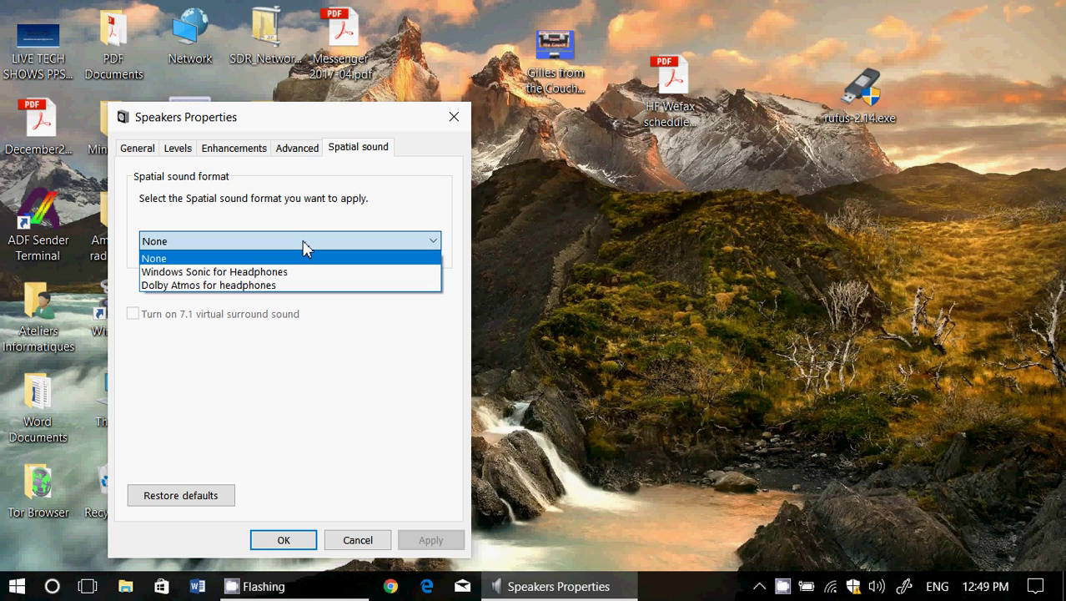
click(280, 344)
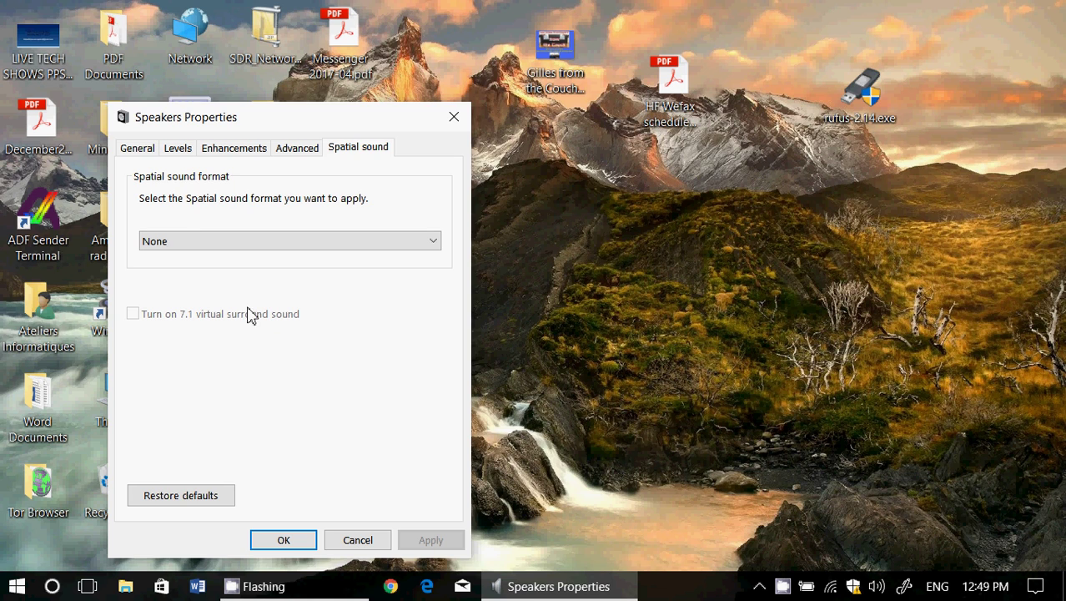
Review the General device details and the Levels tab, then return to General
click(127, 153)
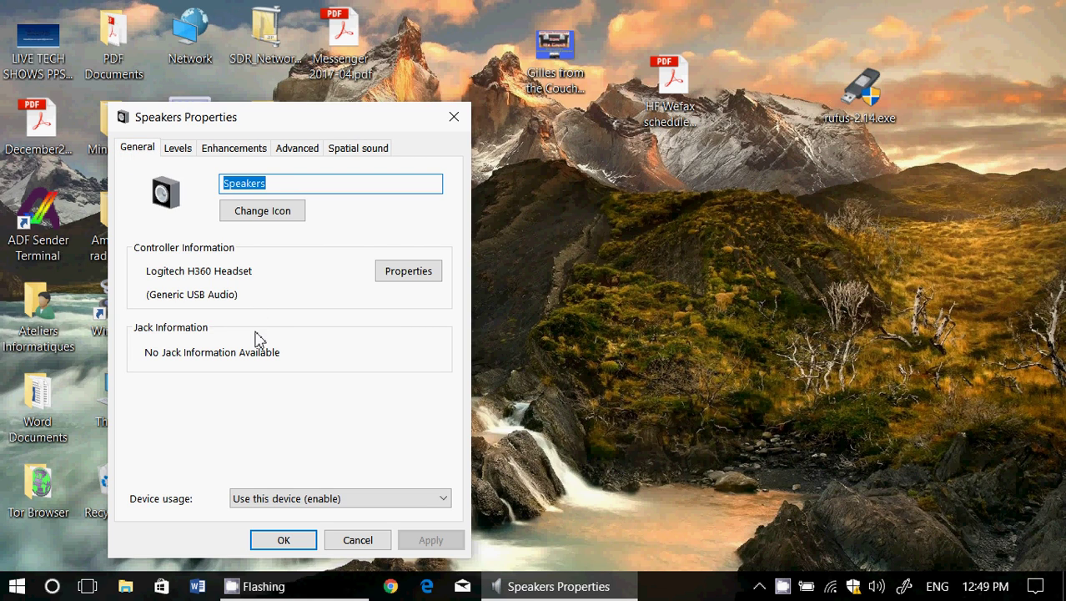
click(188, 155)
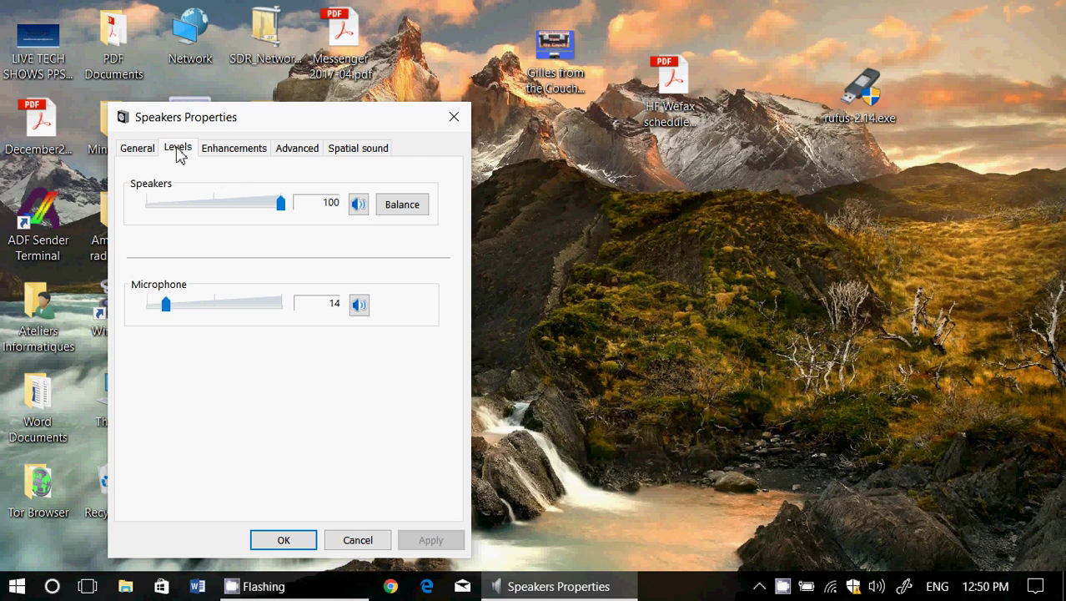
click(143, 153)
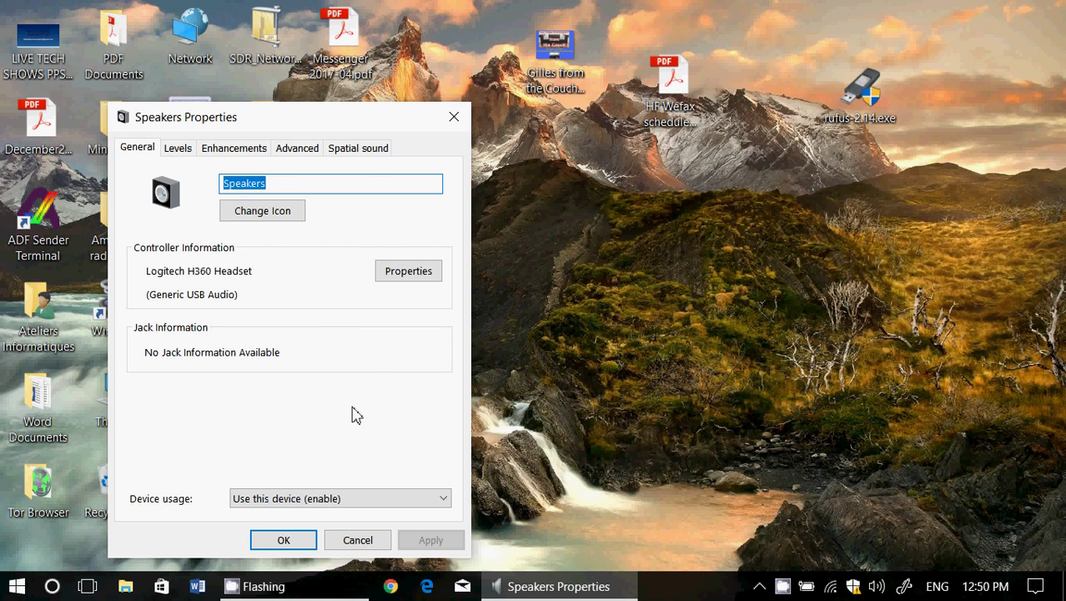
Confirm spatial sound is still None, close Speakers Properties, and bring up CamStudio
click(381, 147)
click(303, 244)
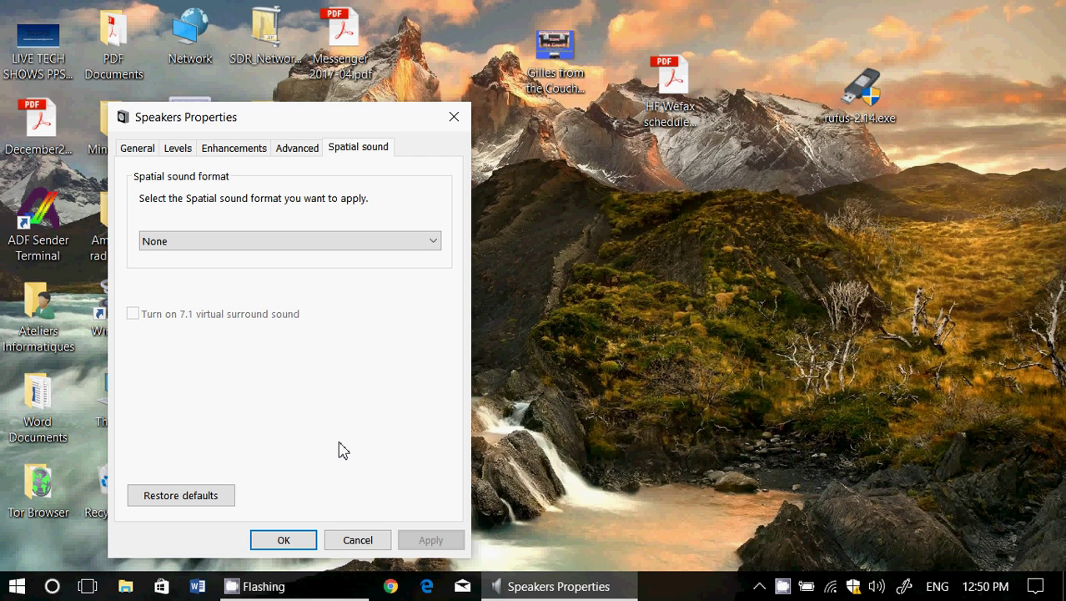
click(454, 118)
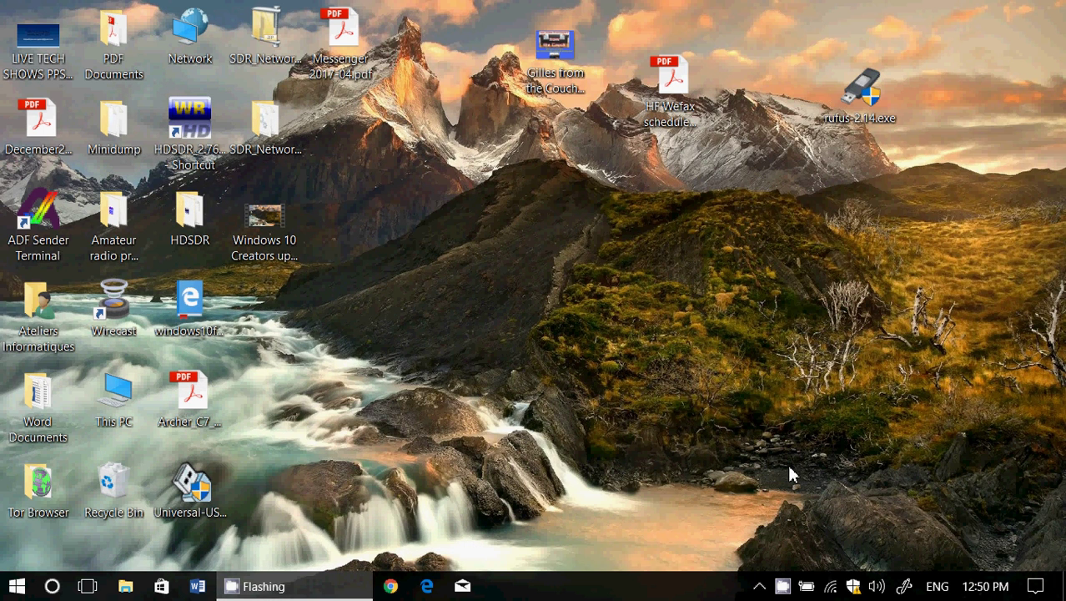
click(783, 586)
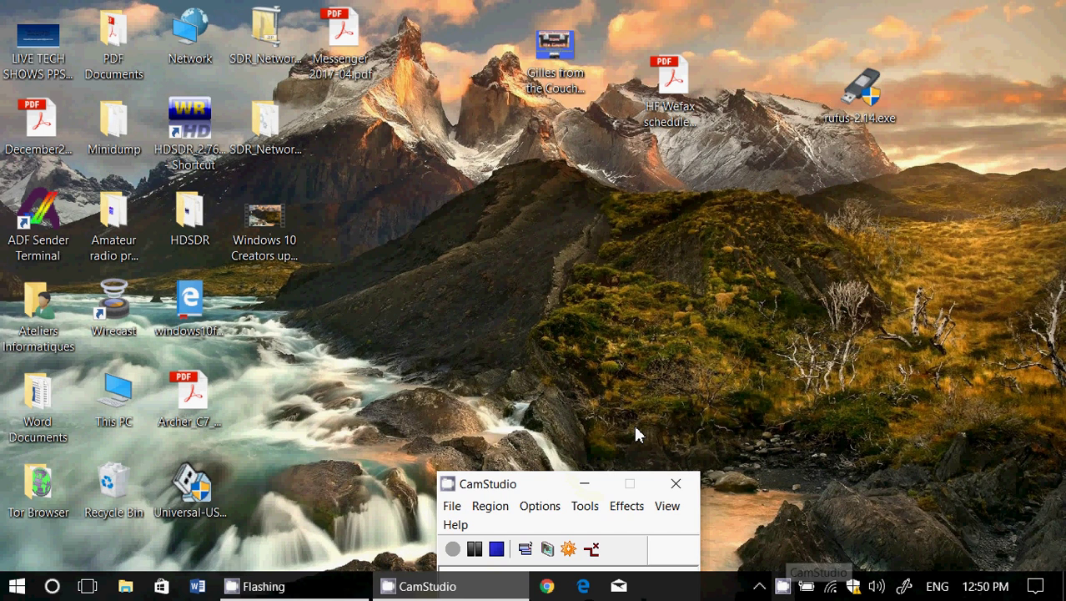